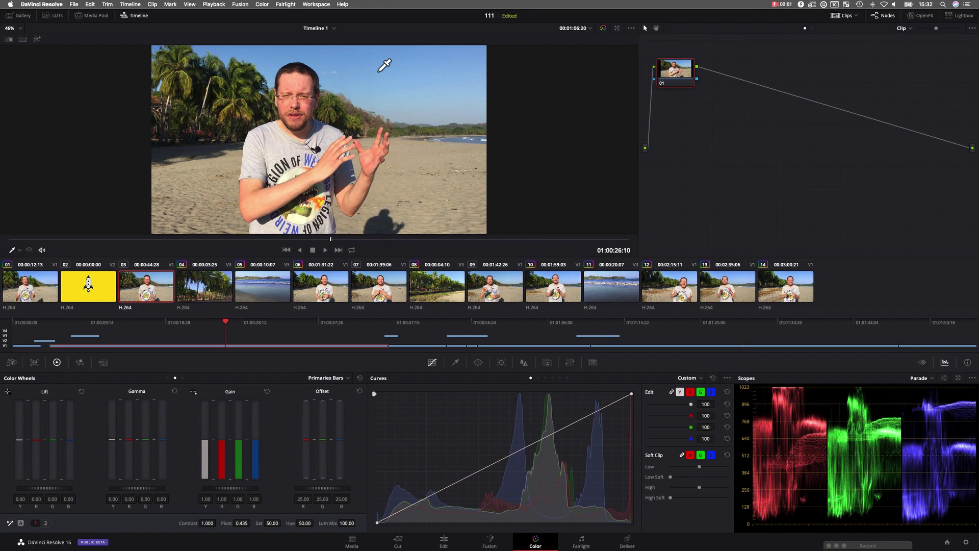
Try raising the saturation of clip 03 to about 87 and reset it to the default
mouse_move(276, 524)
mouse_down()
mouse_move(306, 524)
mouse_move(279, 525)
mouse_up()
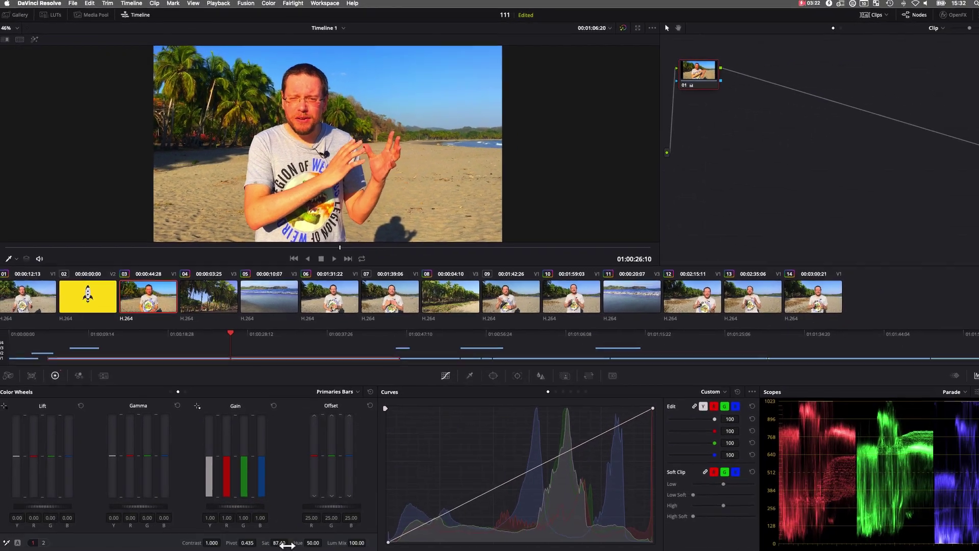
double_click(279, 542)
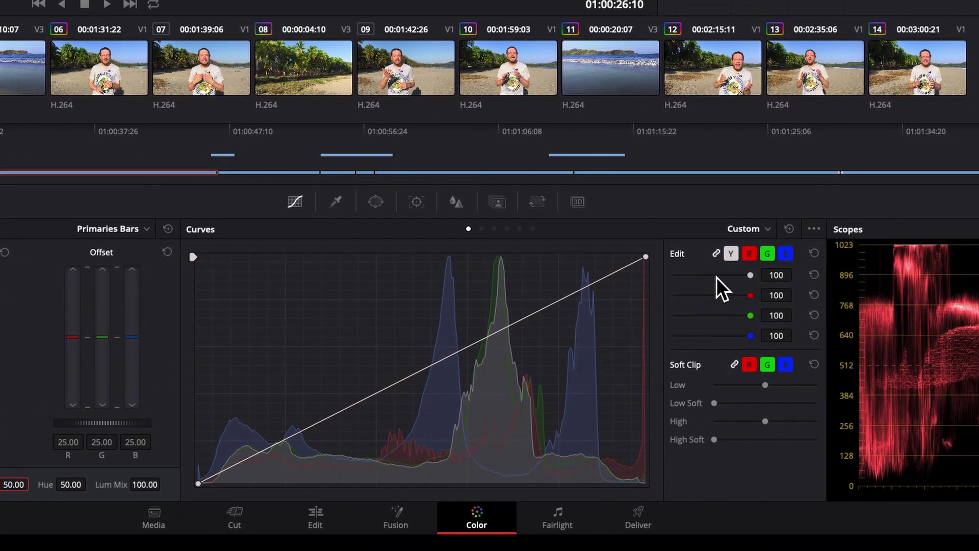
Isolate the green channel in the custom curves, trying a midtone lift on it before resetting the curve
click(769, 257)
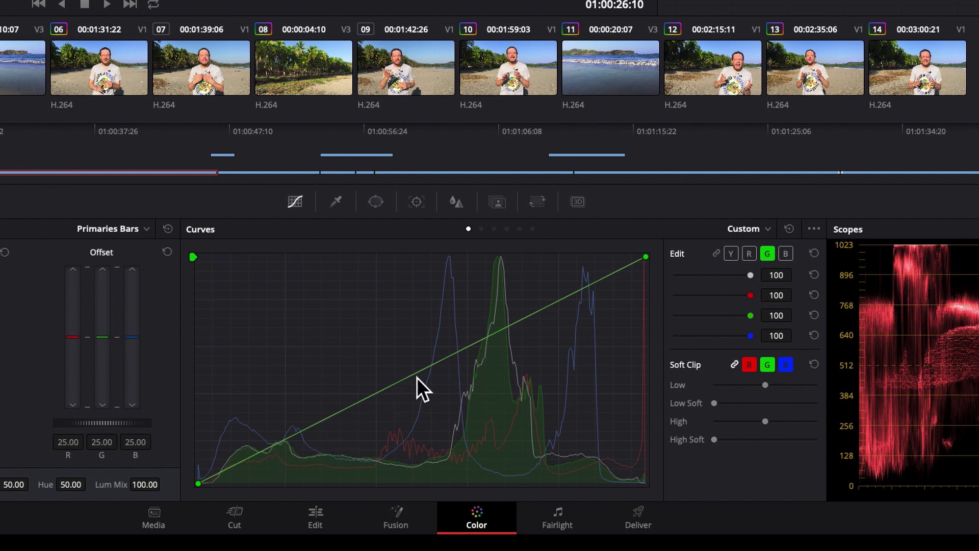
drag(417, 377, 410, 327)
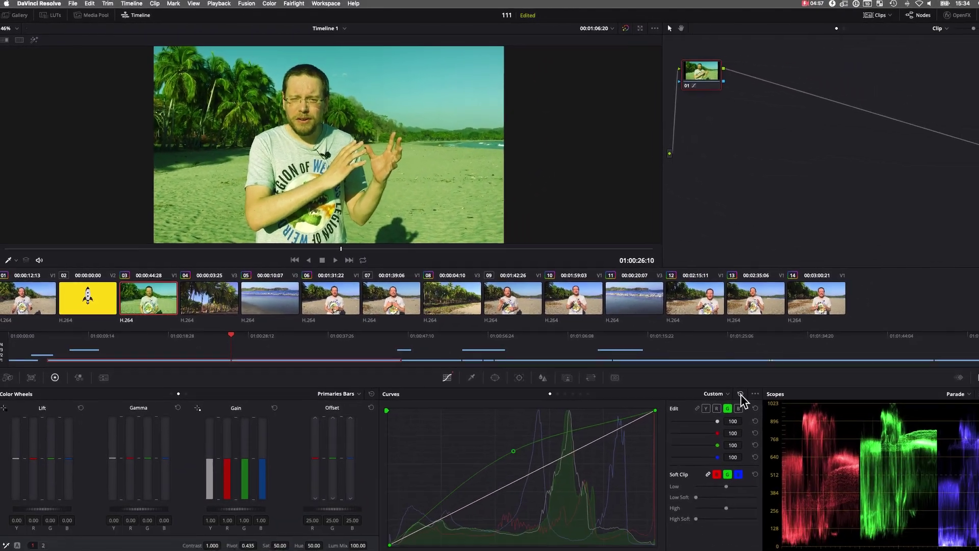
click(740, 394)
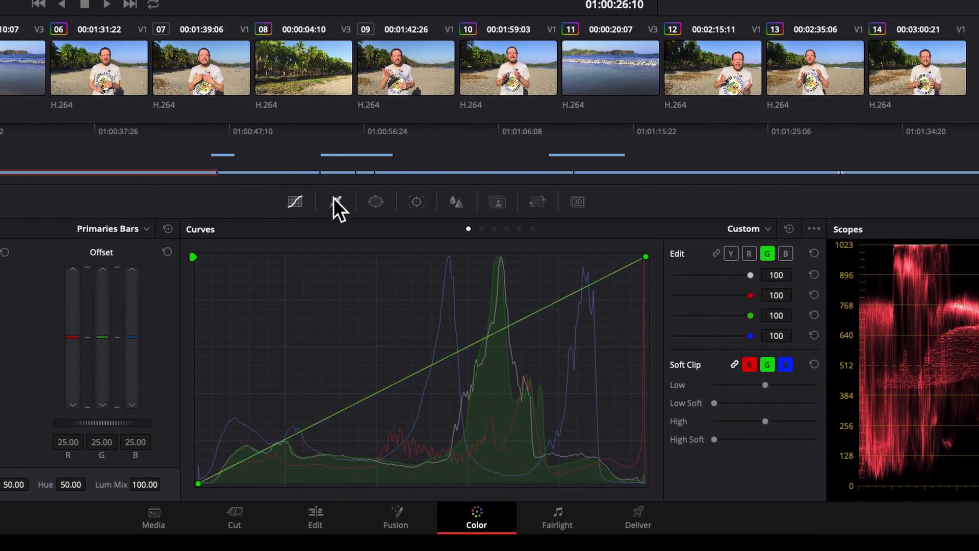
Sample the palm foliage with the HSL qualifier and check the node's key mask
click(337, 203)
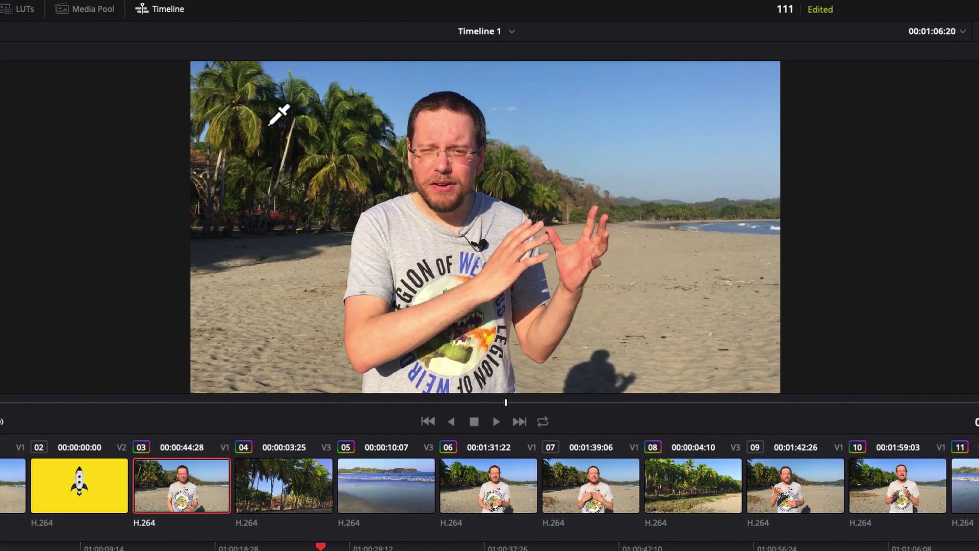
drag(251, 118, 260, 145)
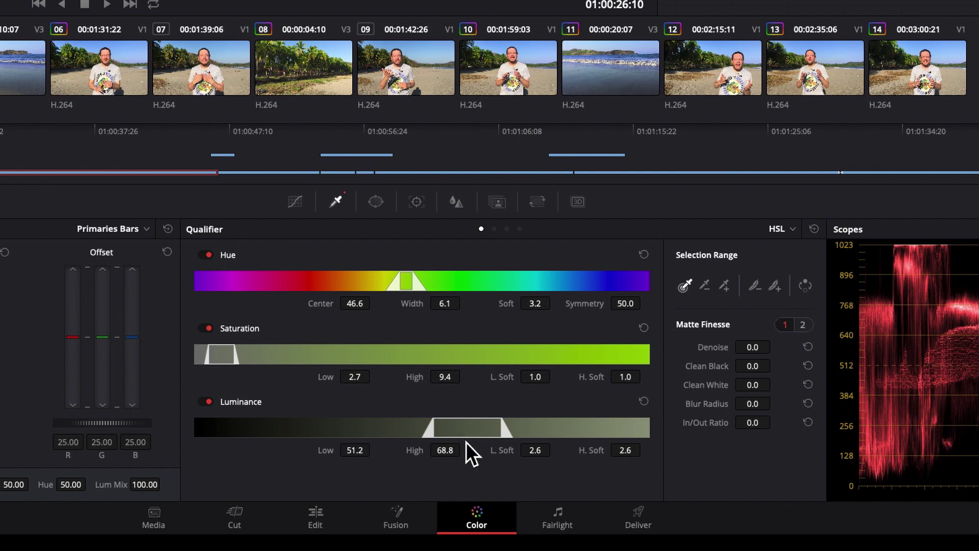
click(495, 206)
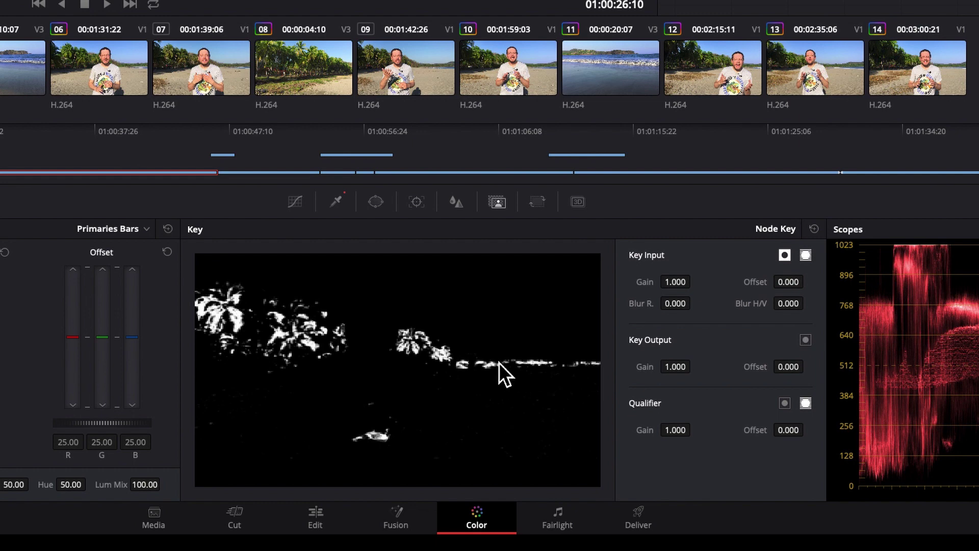
Lift the midpoint of the green custom curve to make the qualified foliage greener
click(295, 202)
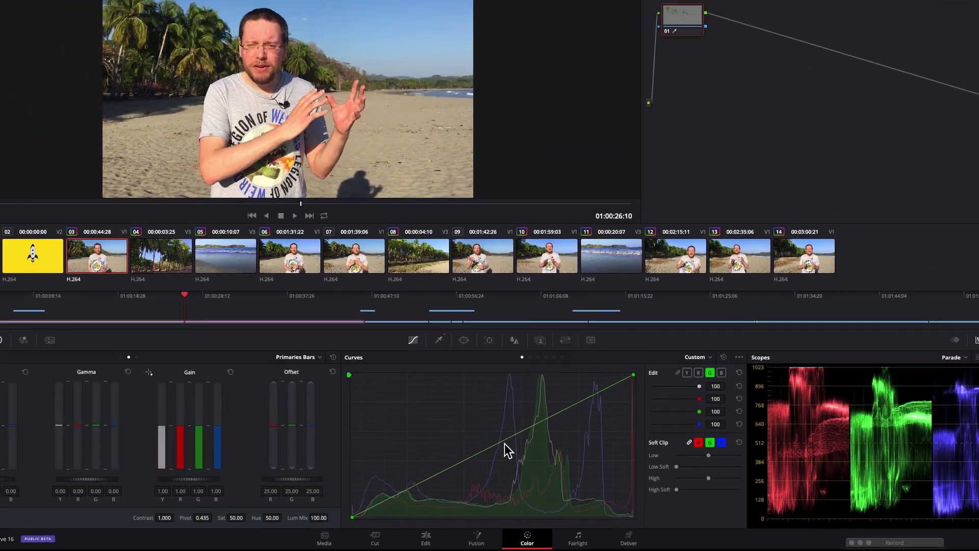
click(437, 362)
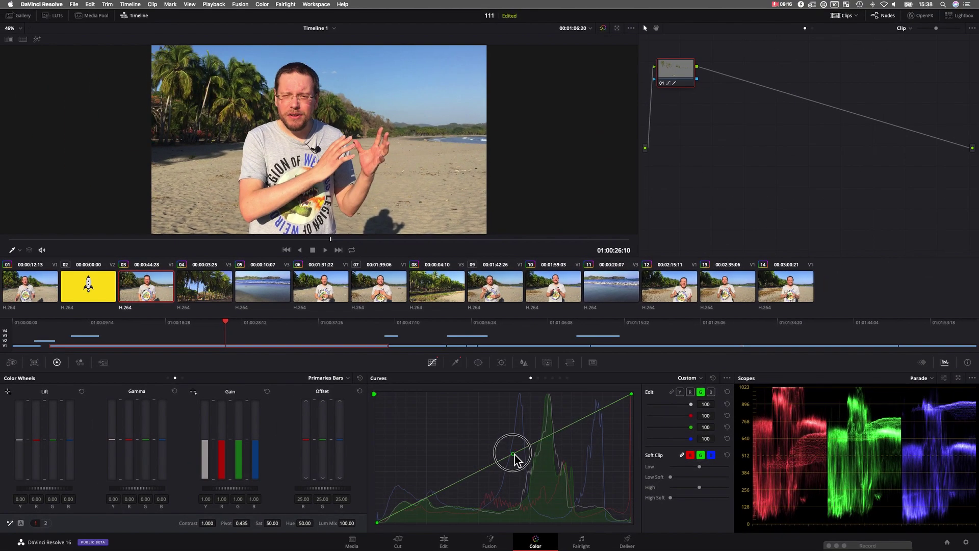
drag(517, 459, 512, 428)
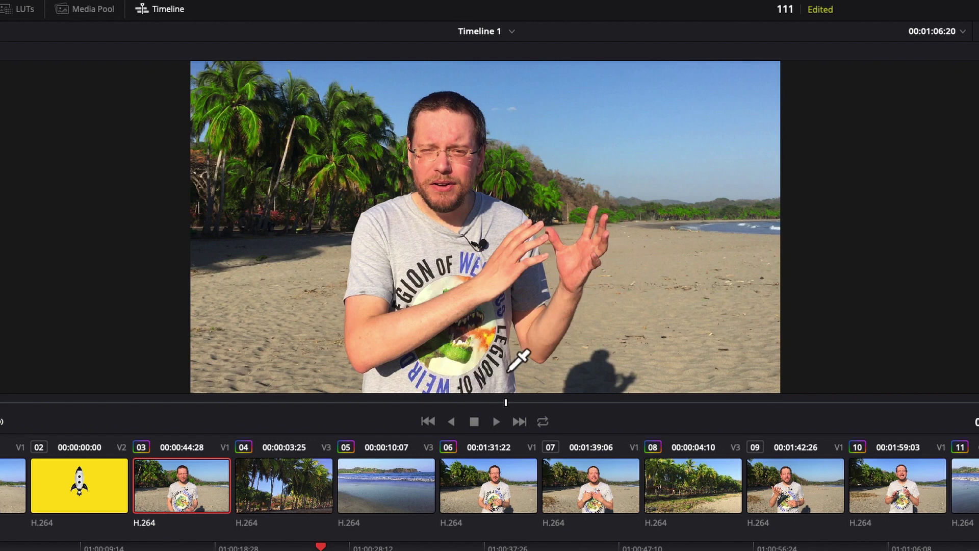
Add a linear power window and stretch it across the full frame width over the sky and trees, down to the upper beach
click(532, 403)
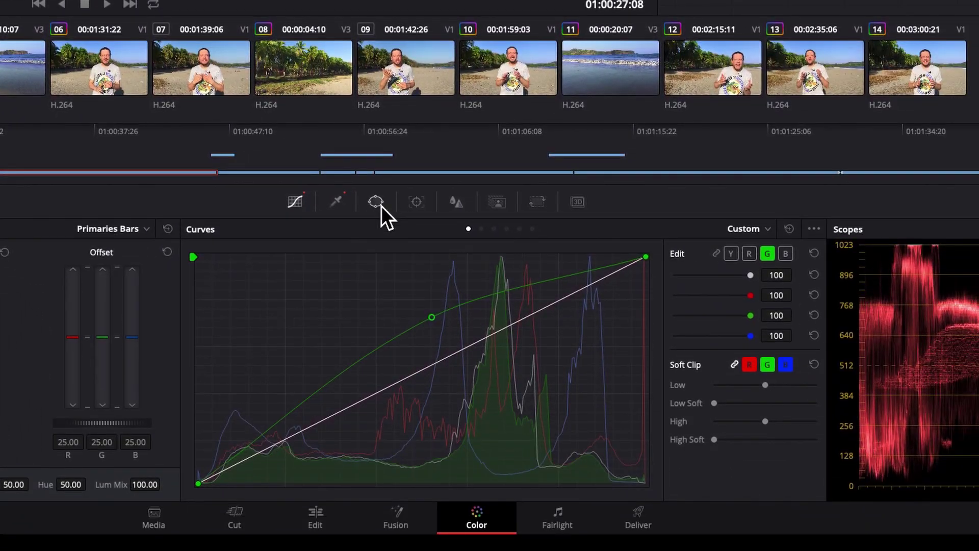
click(376, 202)
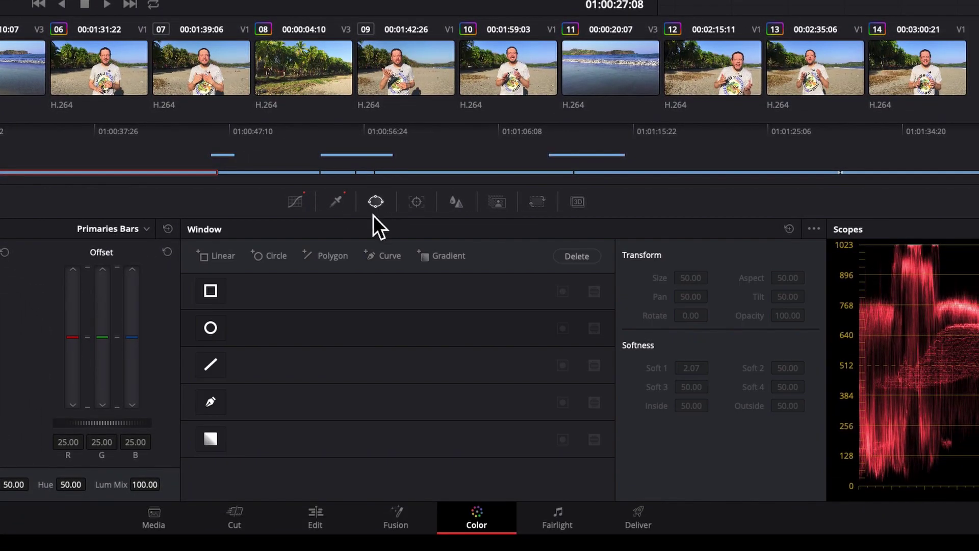
click(210, 293)
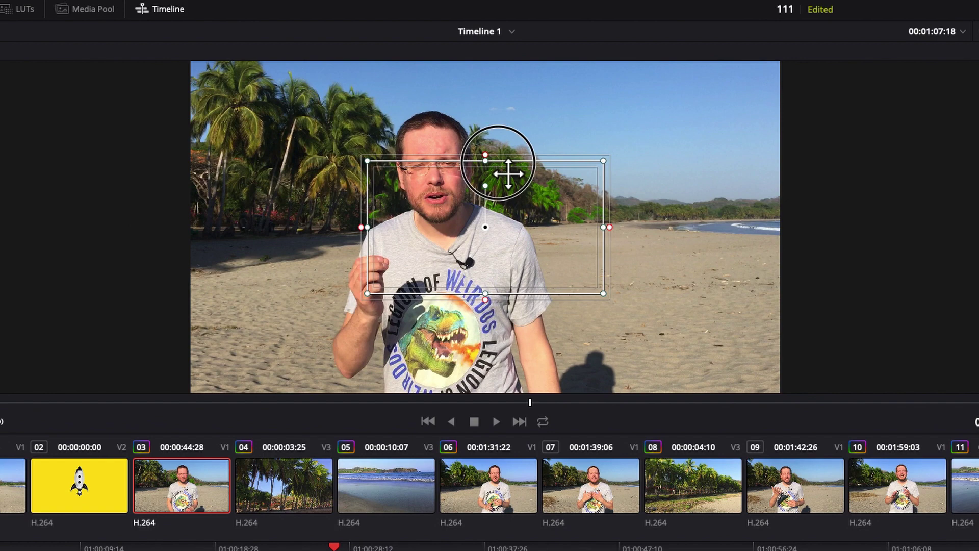
drag(441, 102, 319, 2)
drag(385, 73, 321, 72)
drag(420, 124, 798, 120)
drag(490, 185, 493, 253)
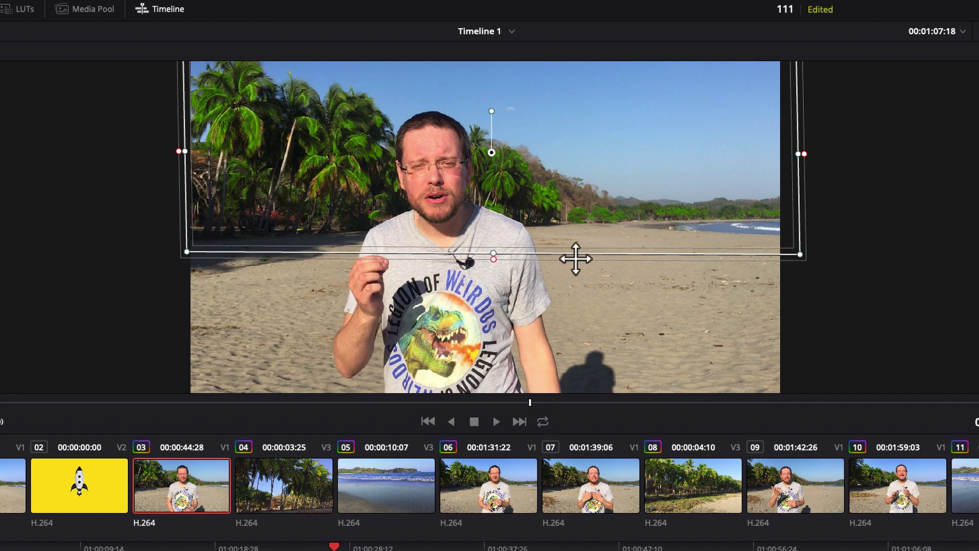
click(595, 402)
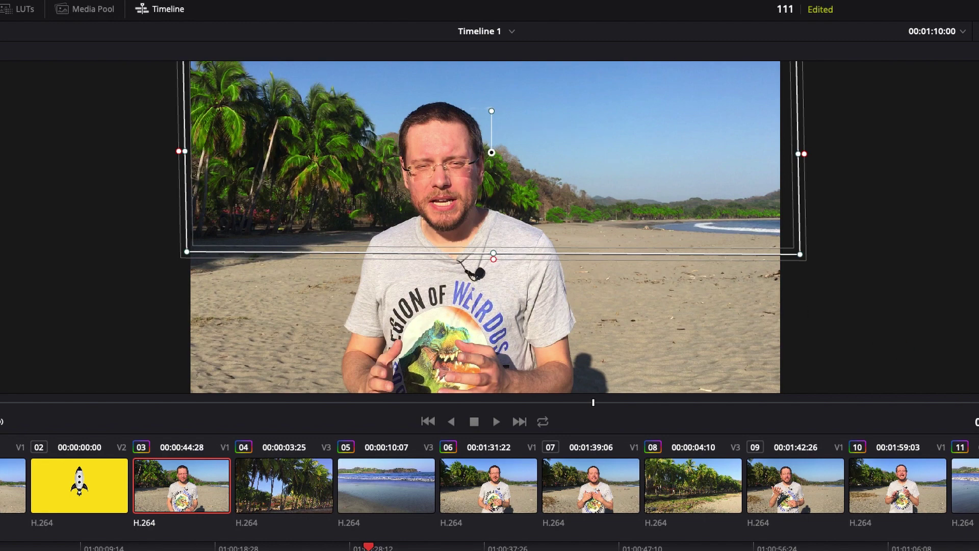
Scrub through ocean clip 11 to examine how its power window follows the incoming waves
click(965, 484)
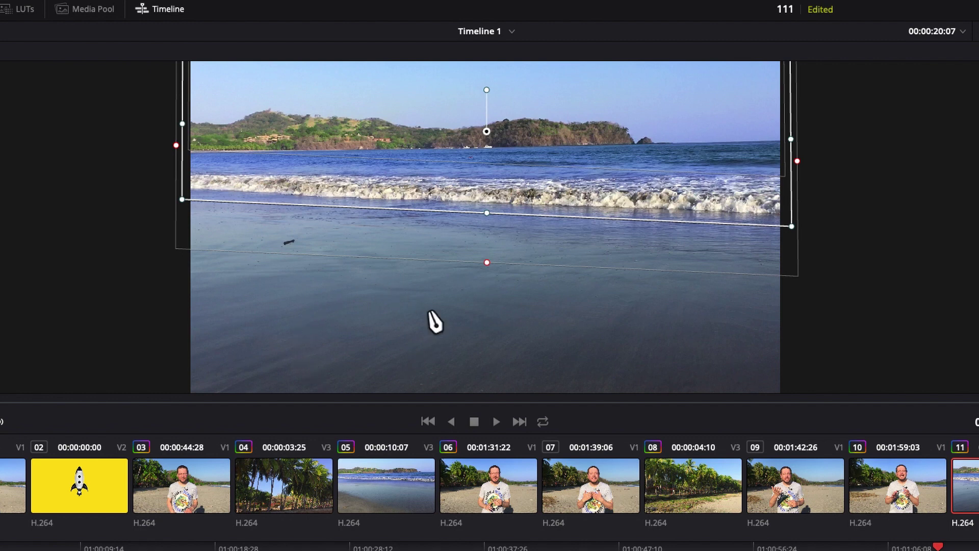
click(494, 221)
drag(495, 221, 498, 428)
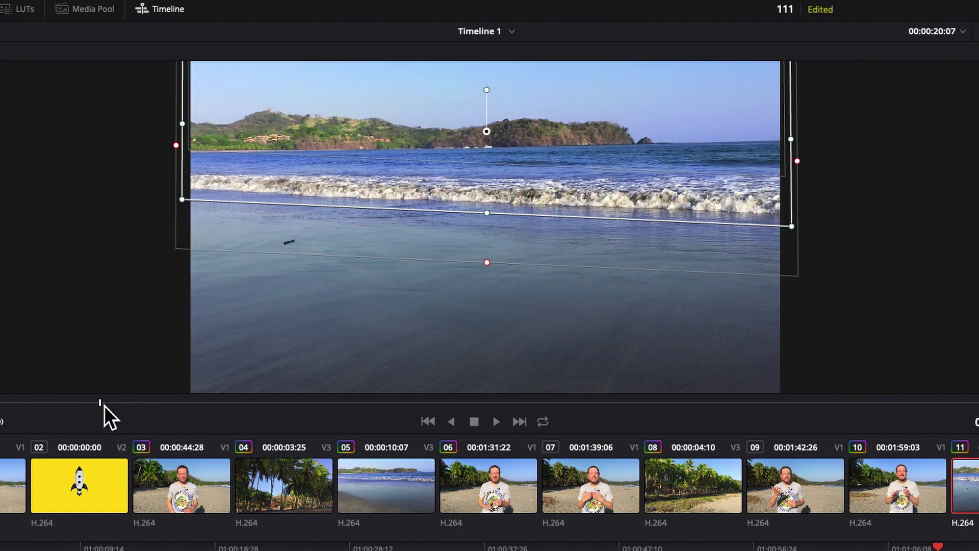
click(104, 404)
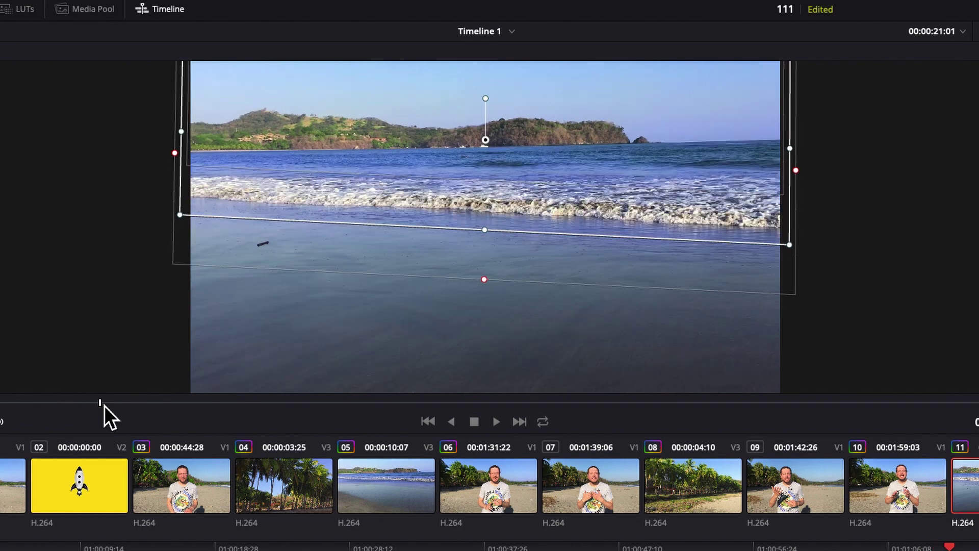
click(201, 403)
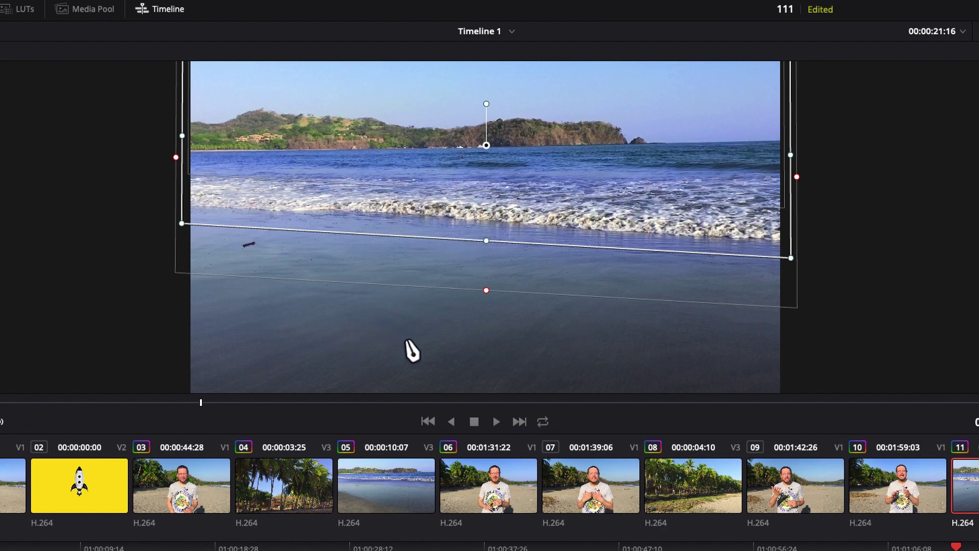
click(249, 405)
click(322, 403)
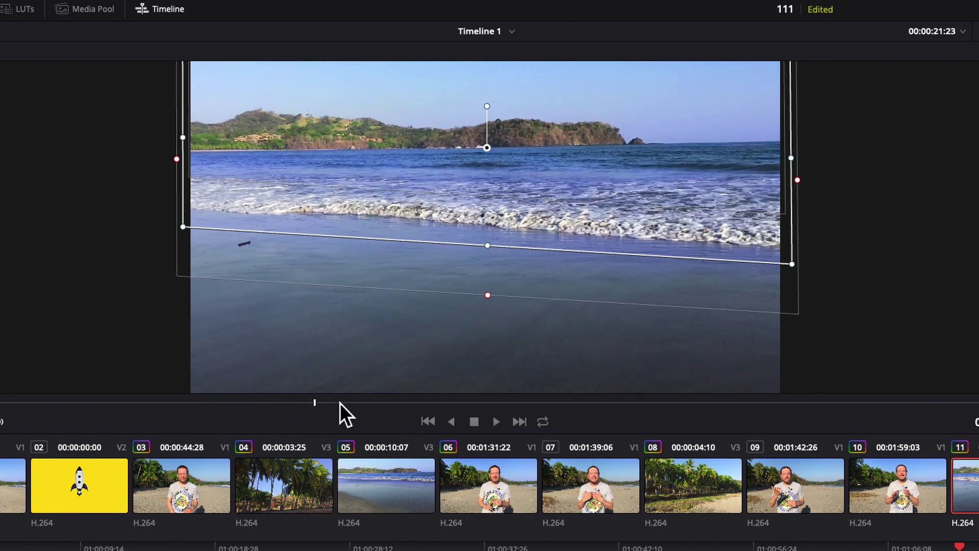
click(390, 403)
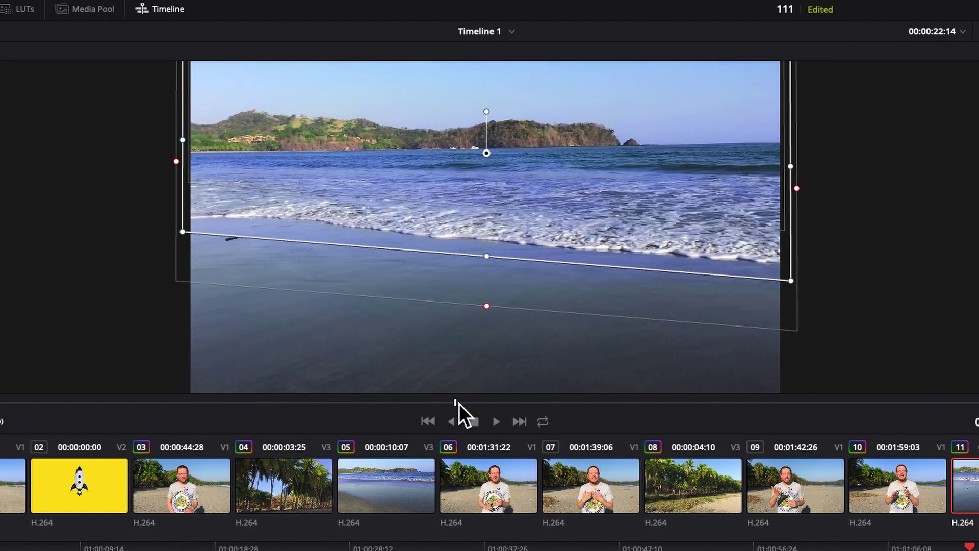
click(507, 404)
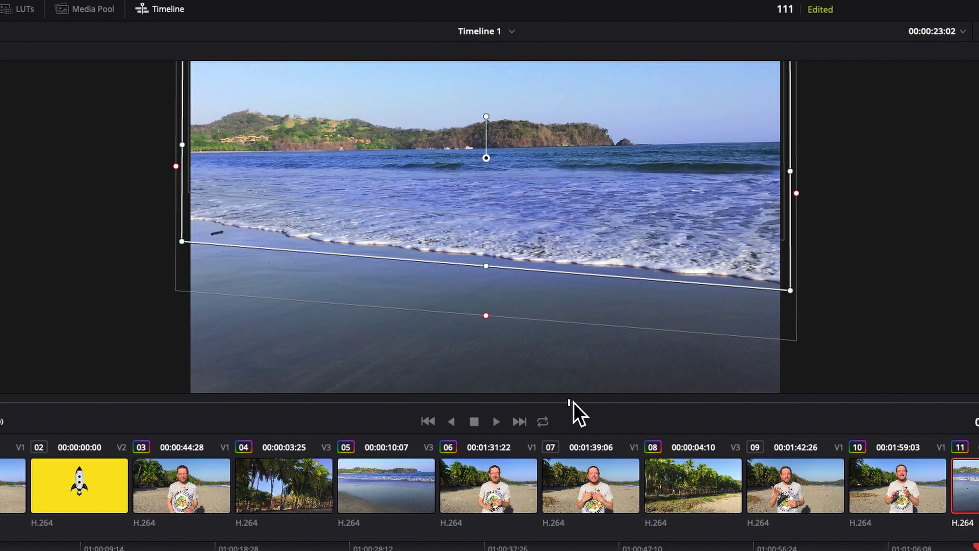
click(613, 402)
click(649, 403)
click(708, 404)
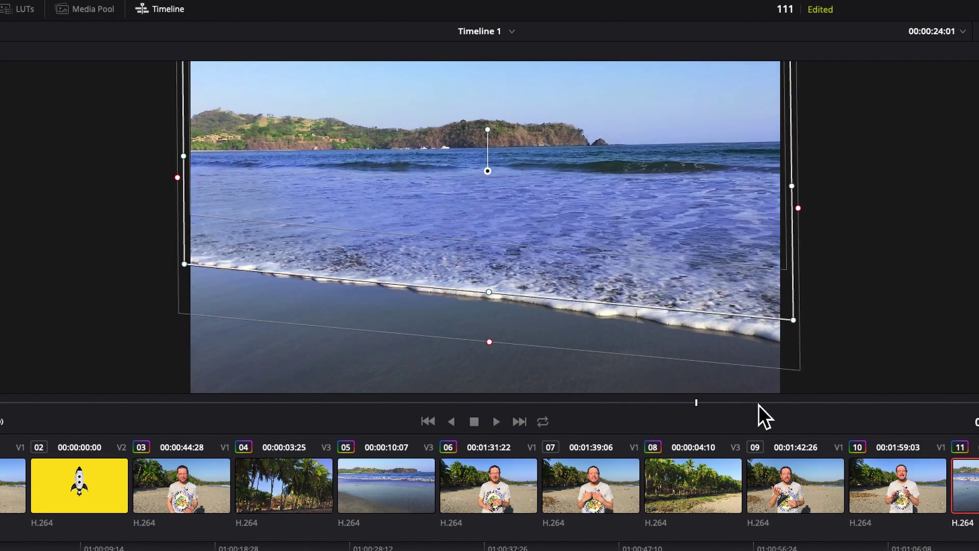
click(785, 403)
click(839, 404)
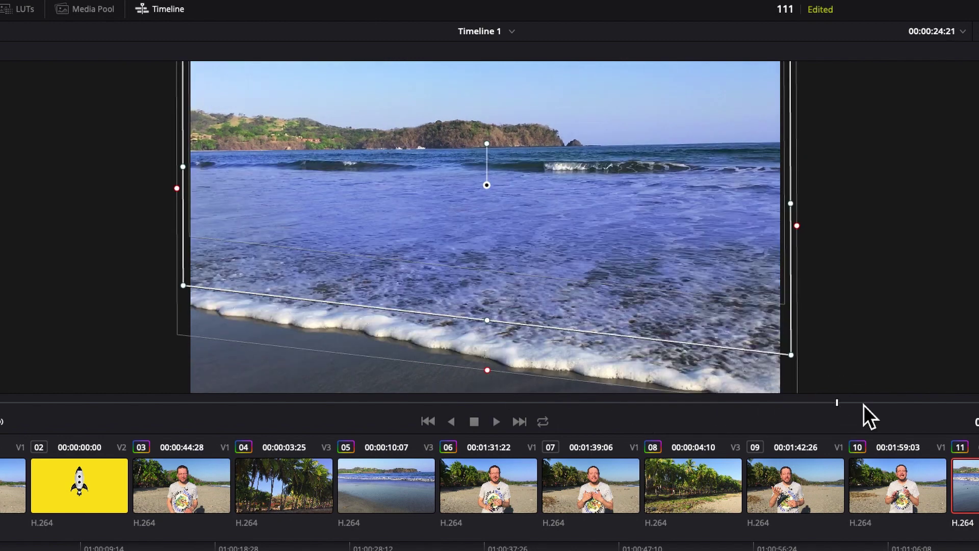
click(891, 404)
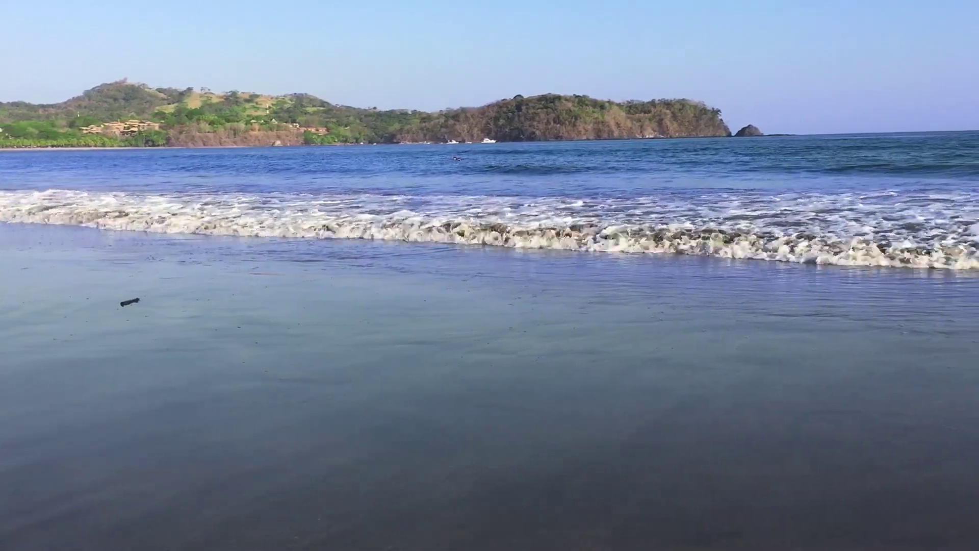